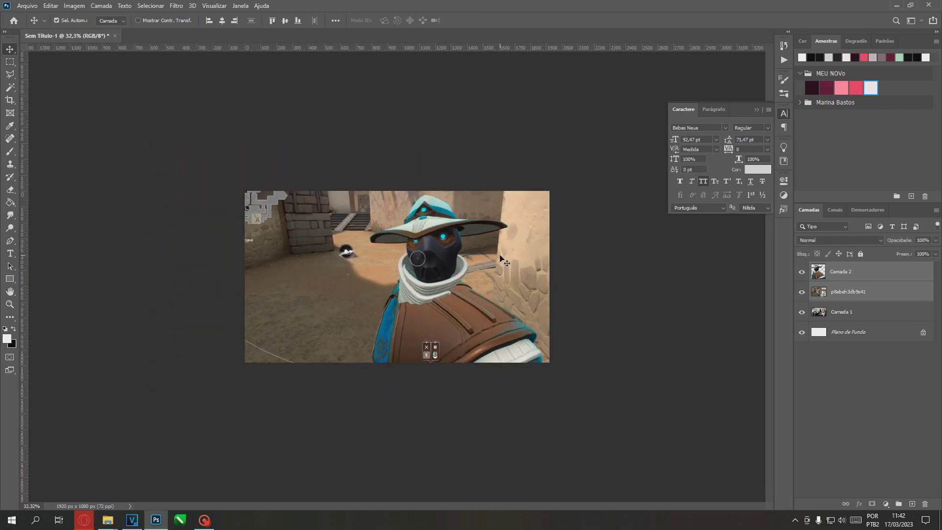
Hide the game screenshot and character cutout layers to examine the BM 800 example image, and show both layers again
scroll(503, 260, up, 2)
scroll(499, 252, up, 2)
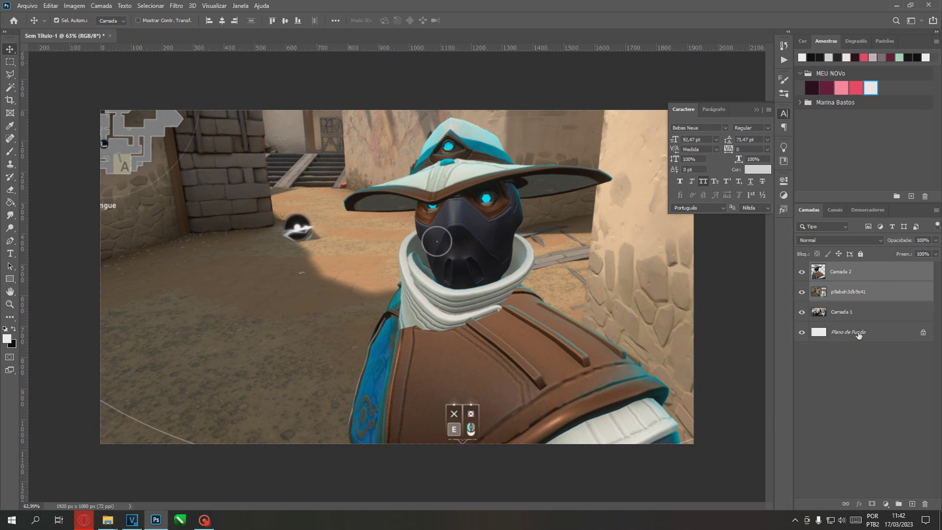
click(802, 272)
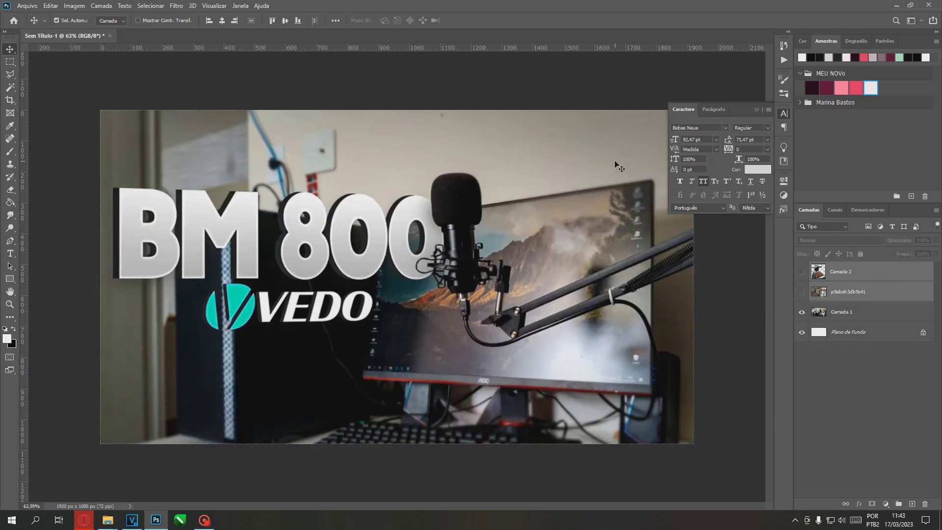
scroll(463, 236, up, 3)
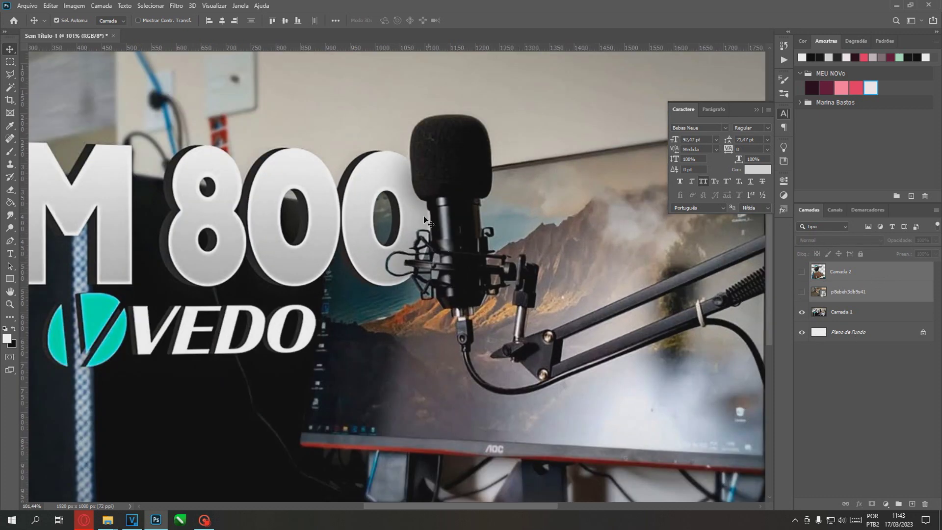
scroll(445, 252, down, 3)
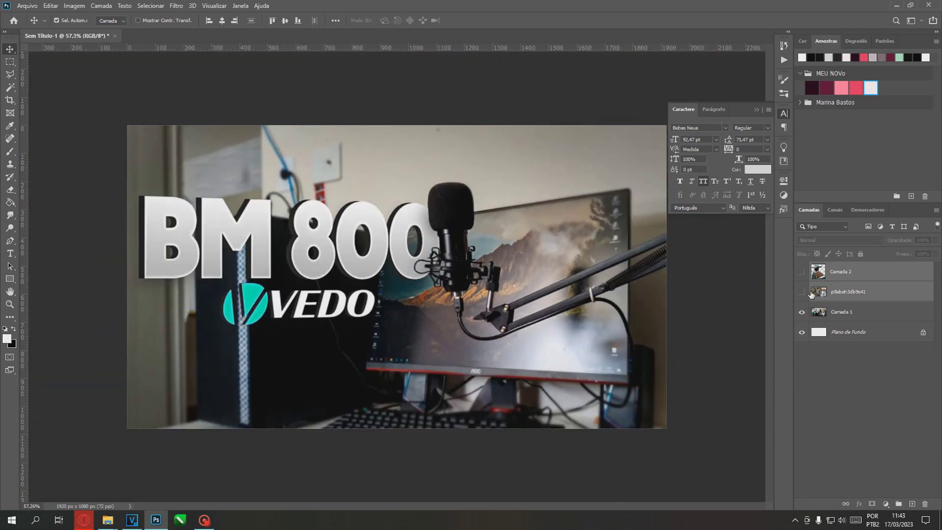
click(802, 272)
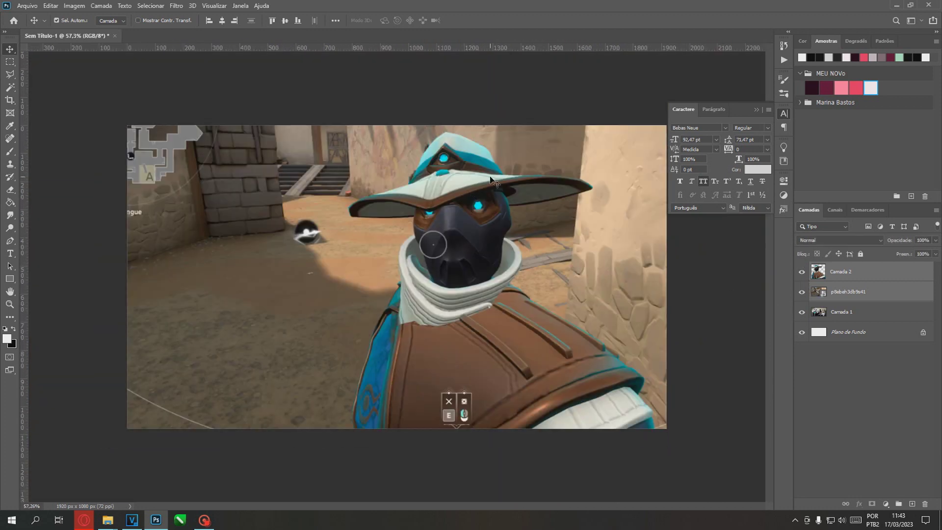
Try shifting the character cutout sideways, undo the move, and hide the Camada 2 layer
drag(491, 287, 388, 287)
key(ctrl+z)
click(802, 273)
Try tracing the character's edge from the hat brim down the face to the collar with the Polygonal Lasso
scroll(346, 203, up, 3)
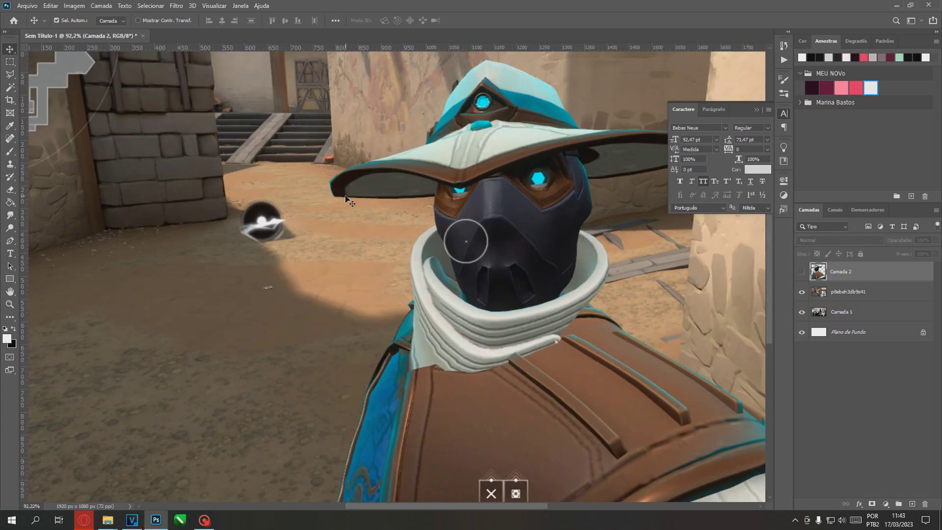
scroll(475, 212, down, 2)
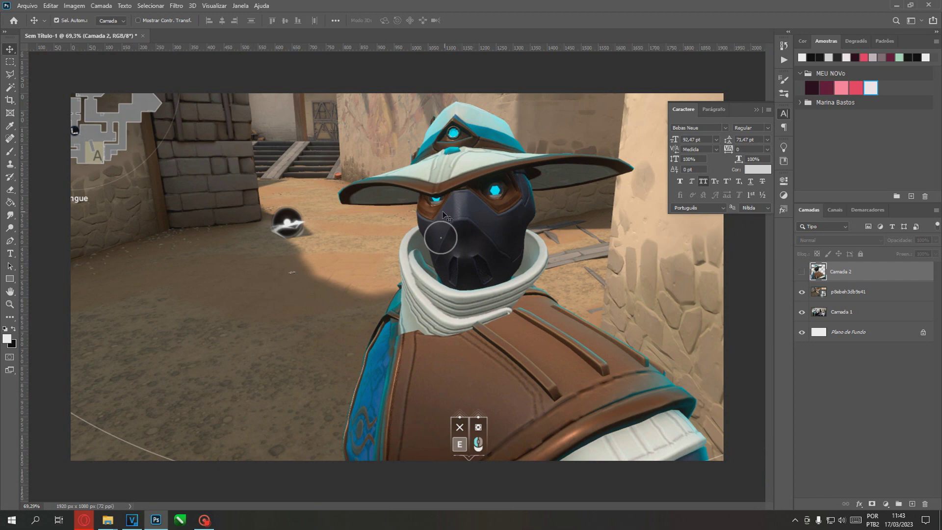
scroll(444, 214, up, 2)
scroll(347, 206, left, 1)
scroll(320, 209, left, 2)
key(l)
scroll(424, 191, up, 6)
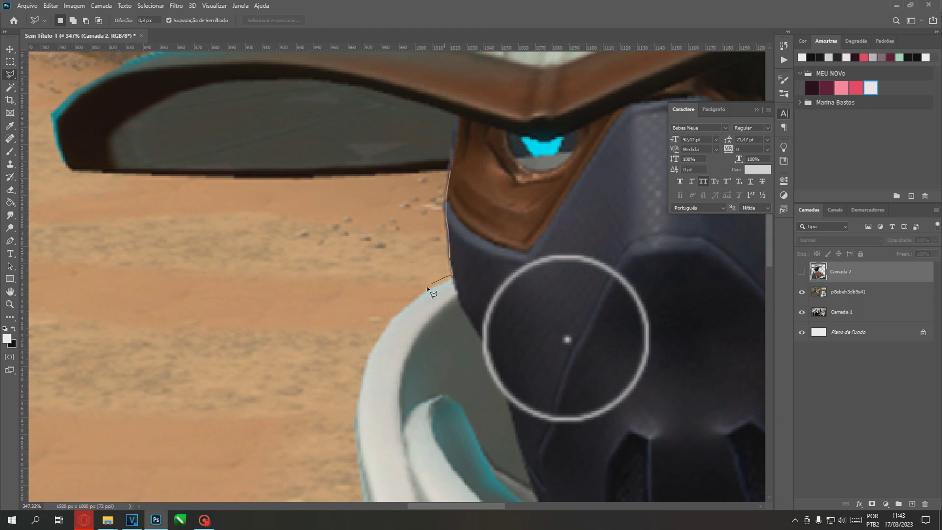
click(370, 331)
scroll(370, 331, down, 5)
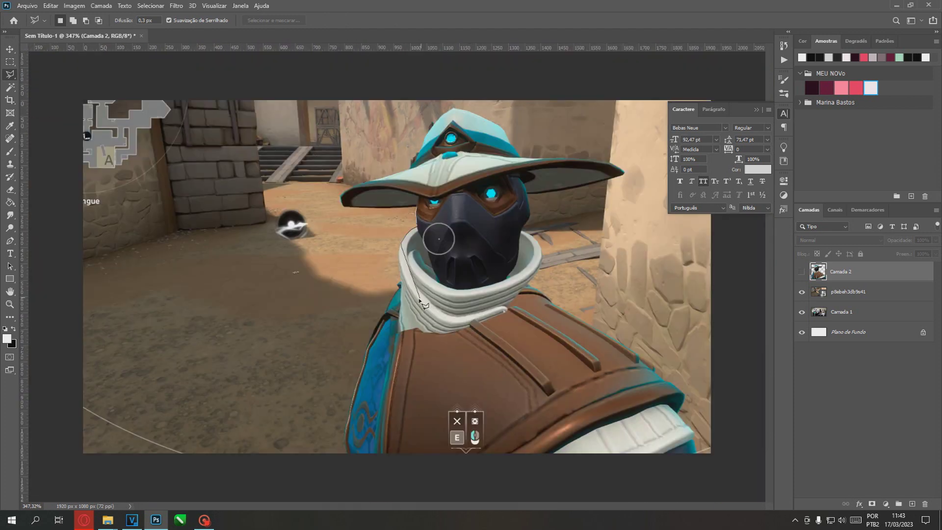
scroll(387, 237, up, 1)
click(433, 220)
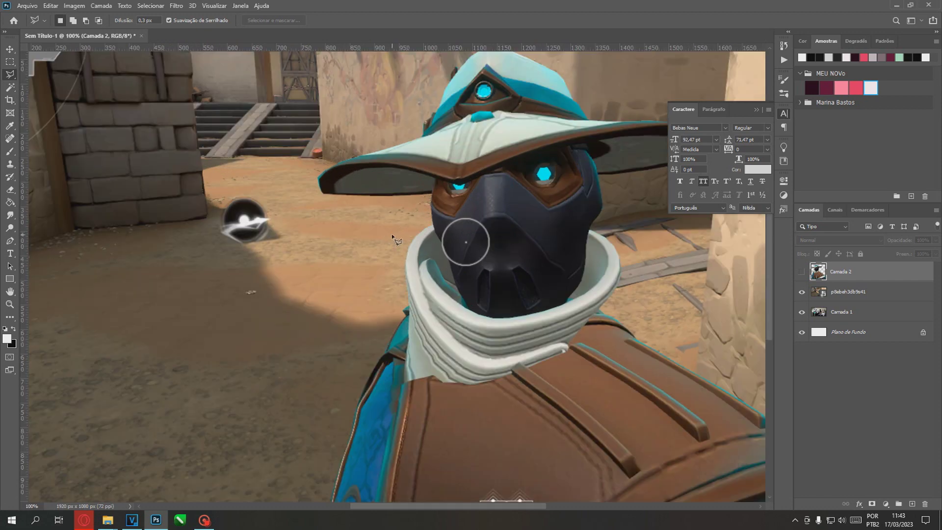
scroll(475, 174, down, 2)
key(Return)
click(5, 51)
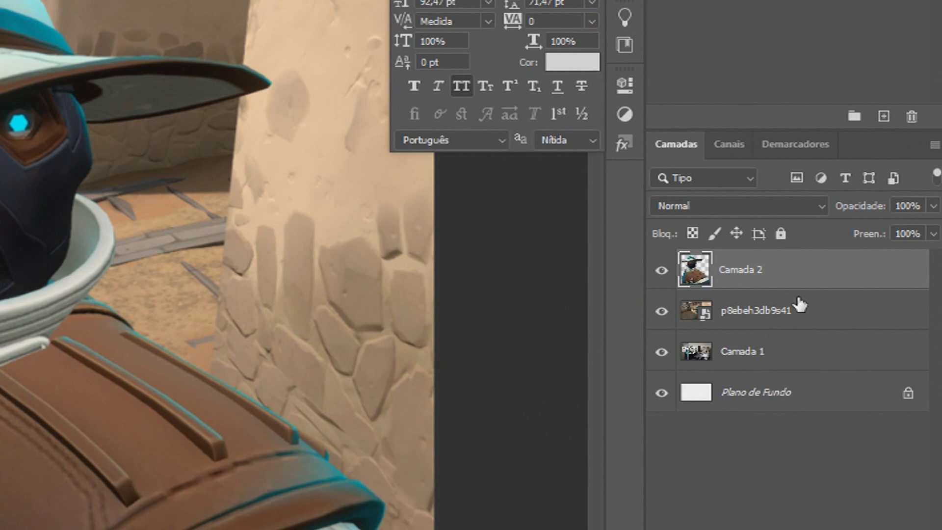
Add the text CYPHER directly above the p8ebeh3db9s41 background layer, beneath the character cutout
click(795, 307)
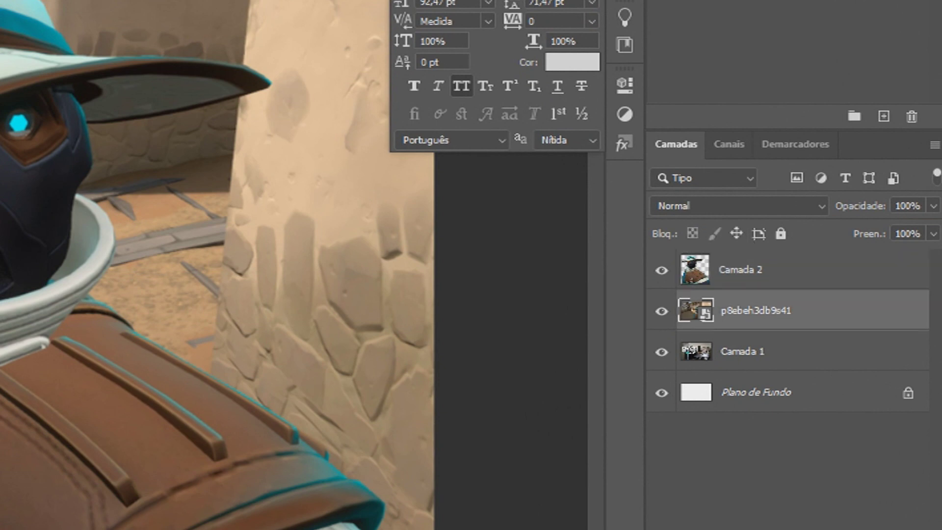
key(ctrl+shift+alt+n)
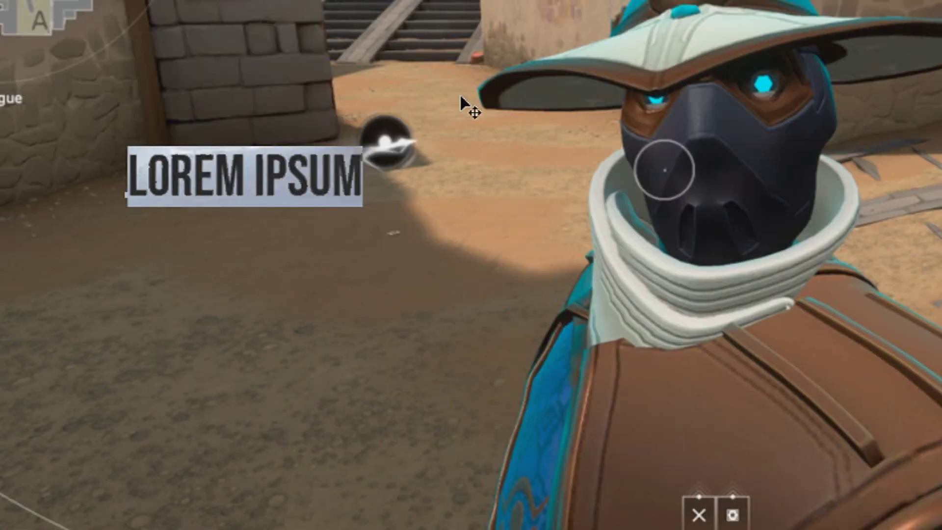
text(CYPHER)
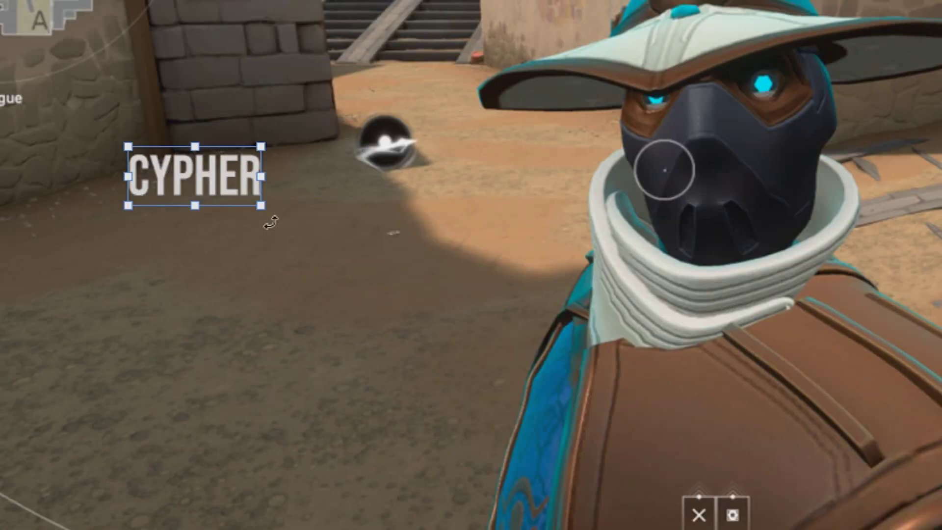
Enlarge the CYPHER text and position it beside the character so the final R tucks behind the hat brim and collar
drag(261, 206, 576, 374)
drag(481, 267, 560, 146)
drag(599, 201, 581, 211)
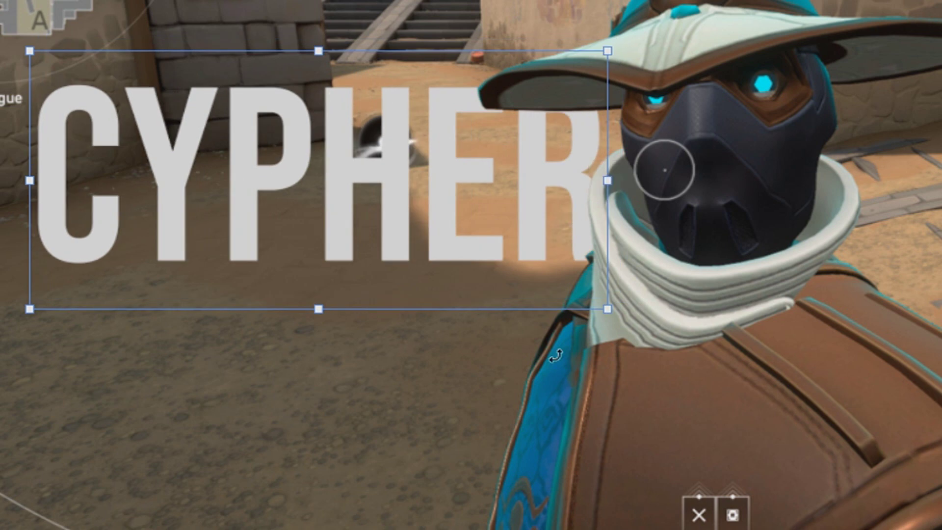
drag(485, 117, 468, 141)
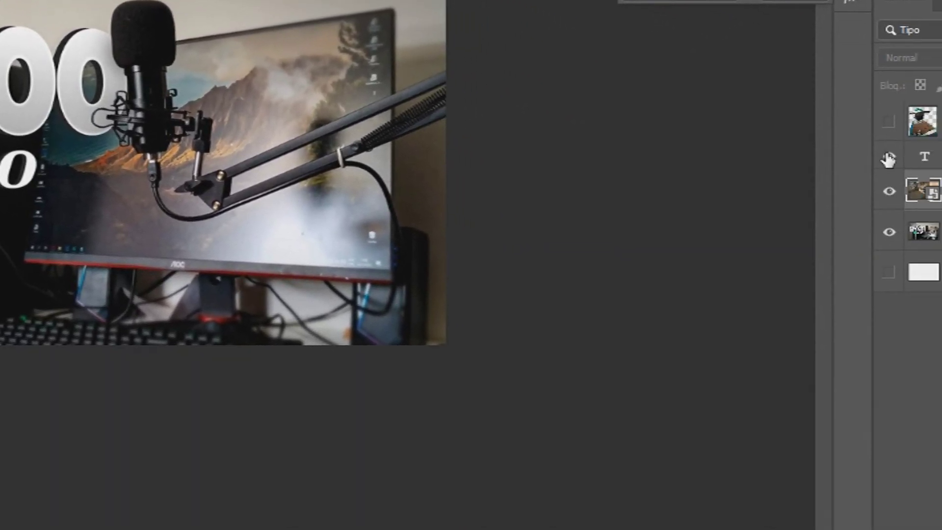
Show the cypher and Camada 2 layers, and add a Brightness/Contrast adjustment with brightness -62 above the p8ebeh3db9s41 layer
drag(889, 160, 888, 121)
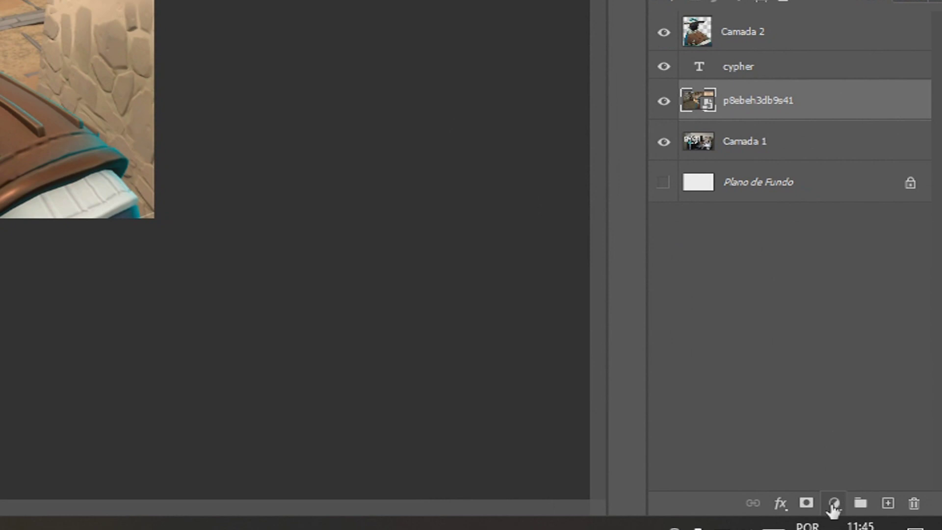
click(834, 505)
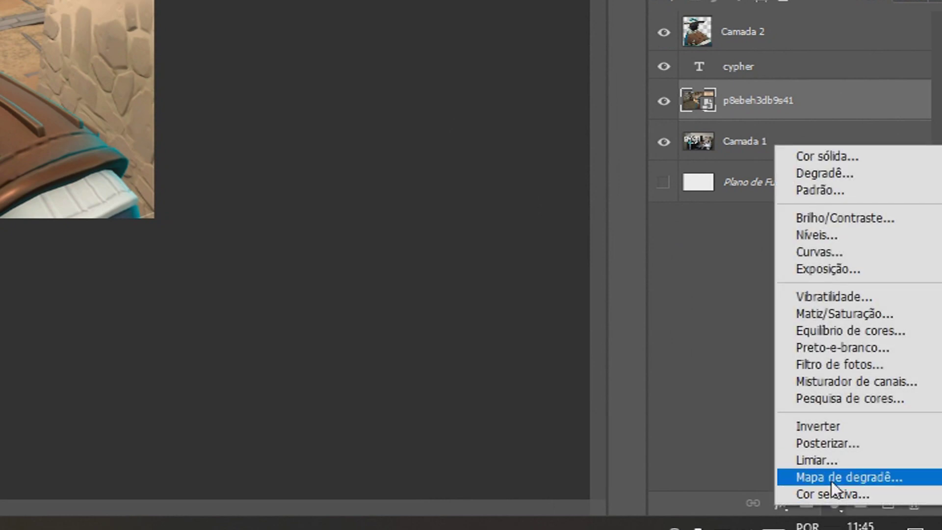
click(814, 217)
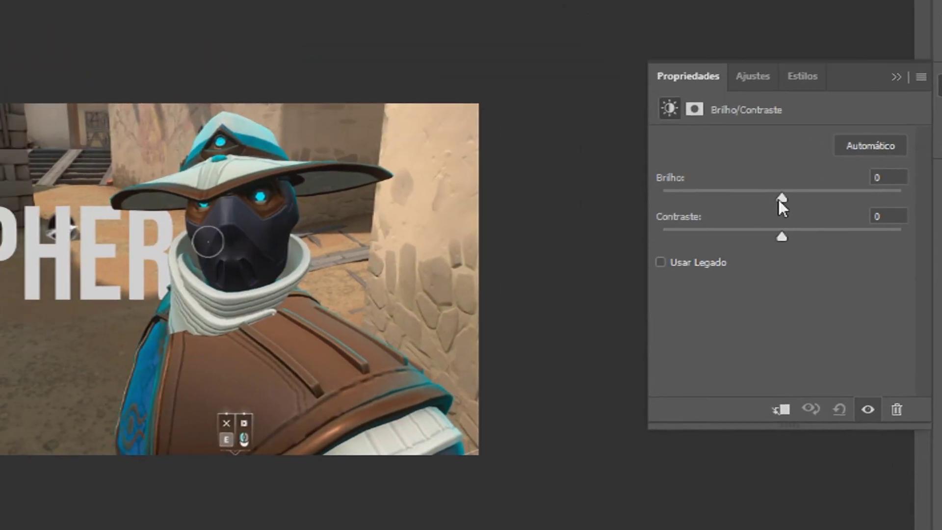
drag(780, 199, 753, 220)
mouse_move(801, 253)
mouse_down()
mouse_move(776, 254)
mouse_move(797, 247)
mouse_up()
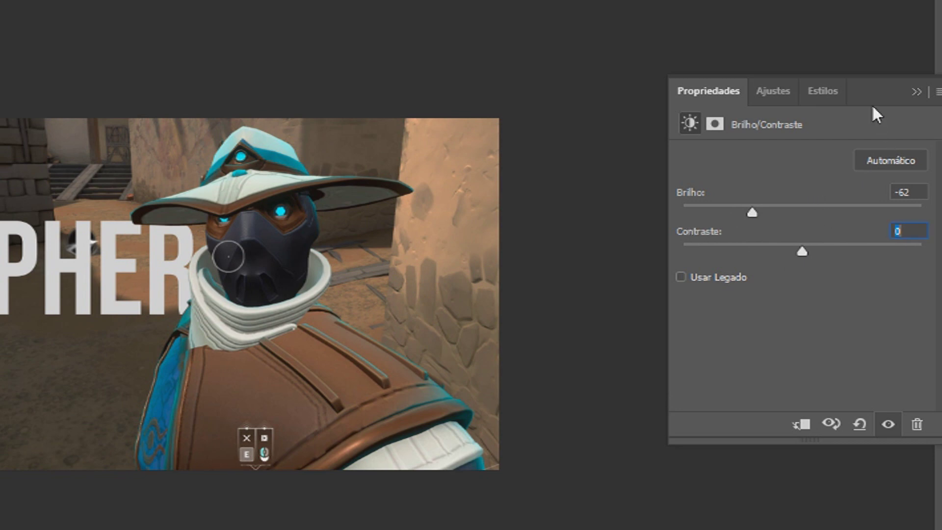
click(915, 92)
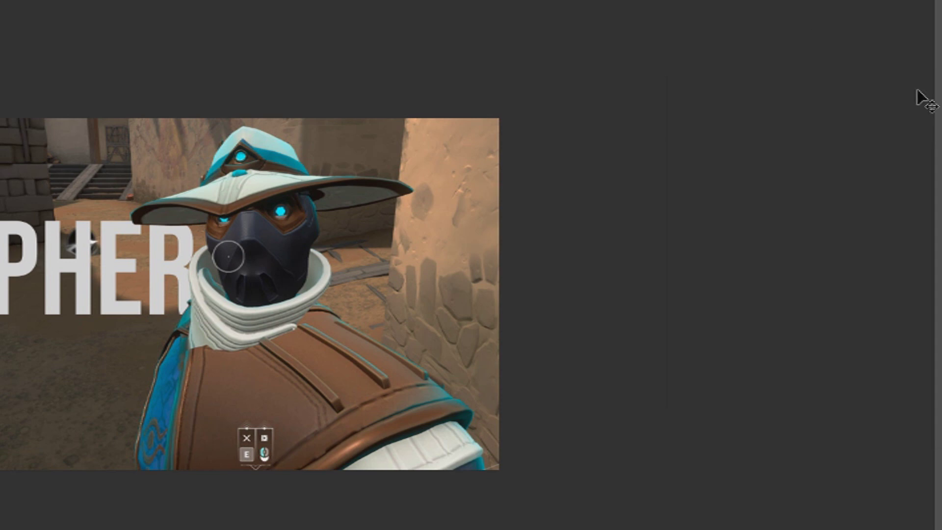
Lighten the CYPHER text's color to a near-white
key(ctrl+Tab)
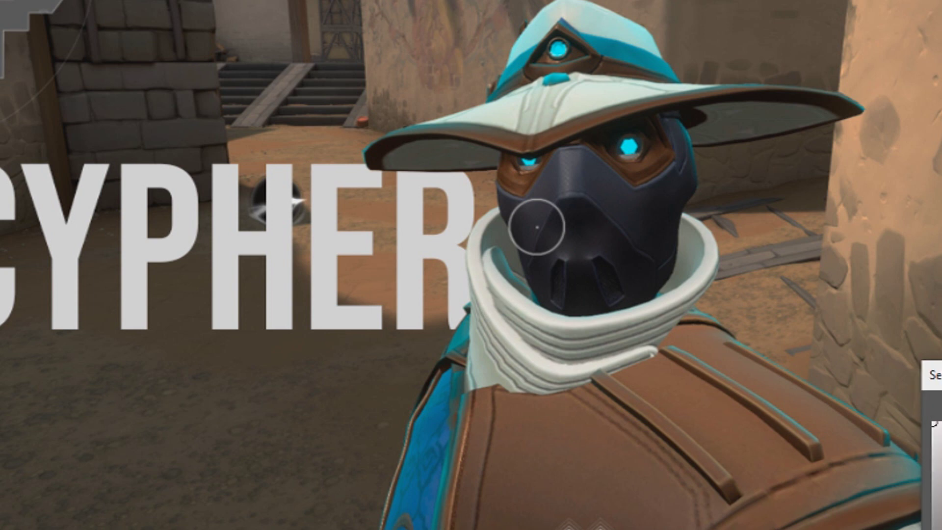
key(ctrl+minus)
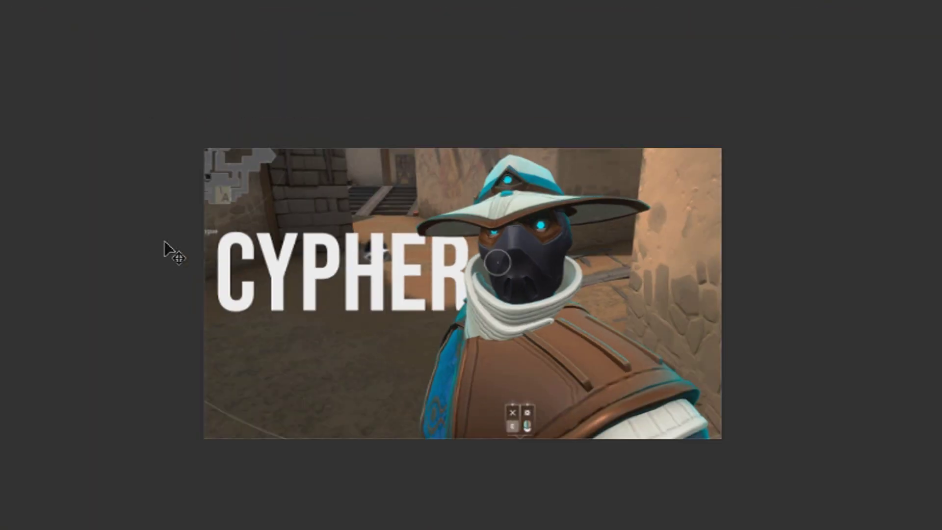
key(ctrl+plus)
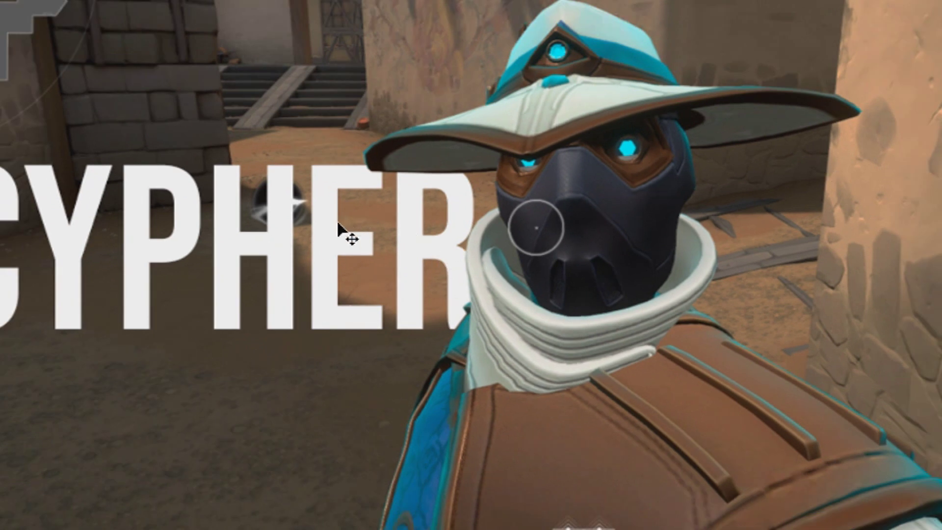
key(ctrl+plus)
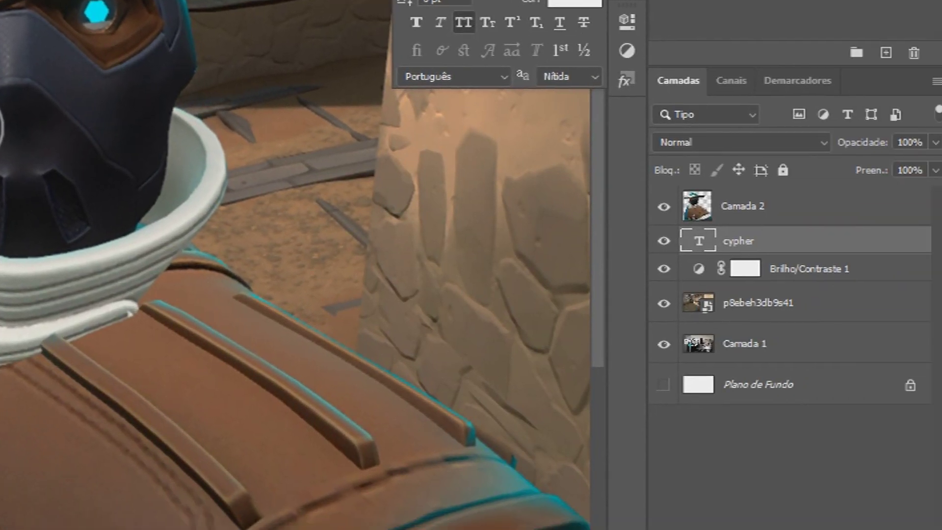
Create a new empty layer above the cypher text and clip it to the text with a clipping mask
key(ctrl+shift+alt+n)
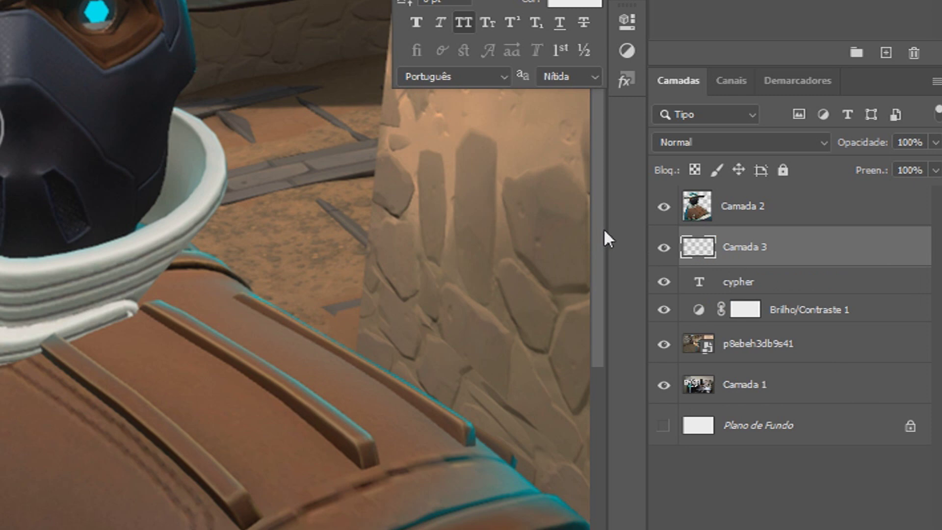
right_click(804, 253)
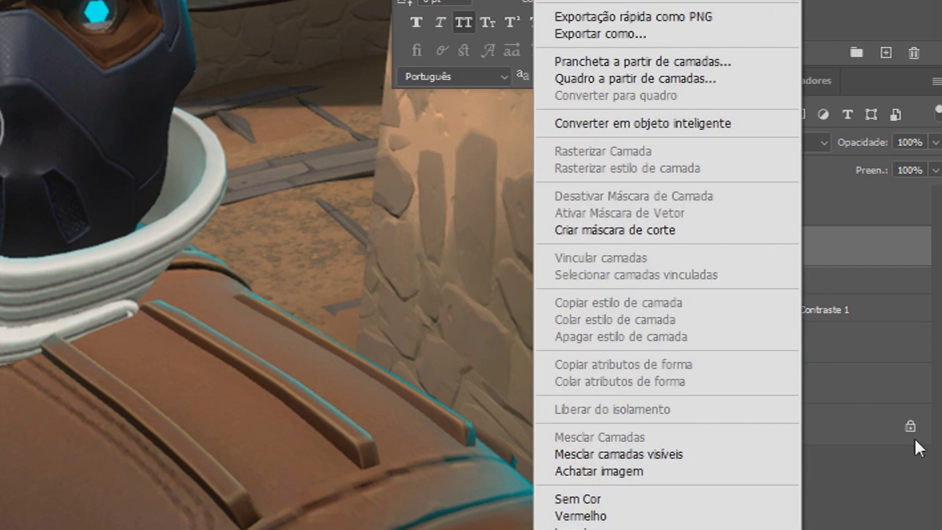
click(655, 230)
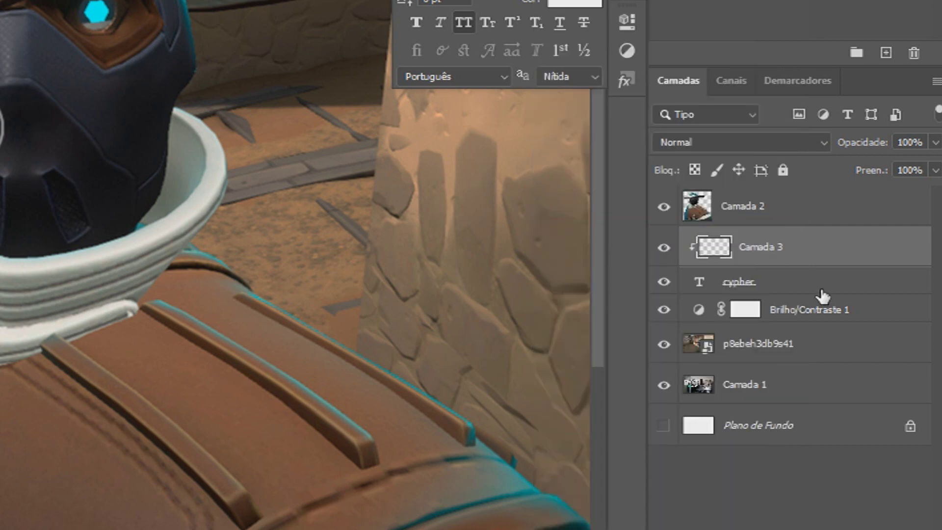
alt+click(762, 262)
Paint a soft shadow on Camada 3 along the letters beneath the hat brim, using a soft brush at 10% opacity
key(ctrl+minus)
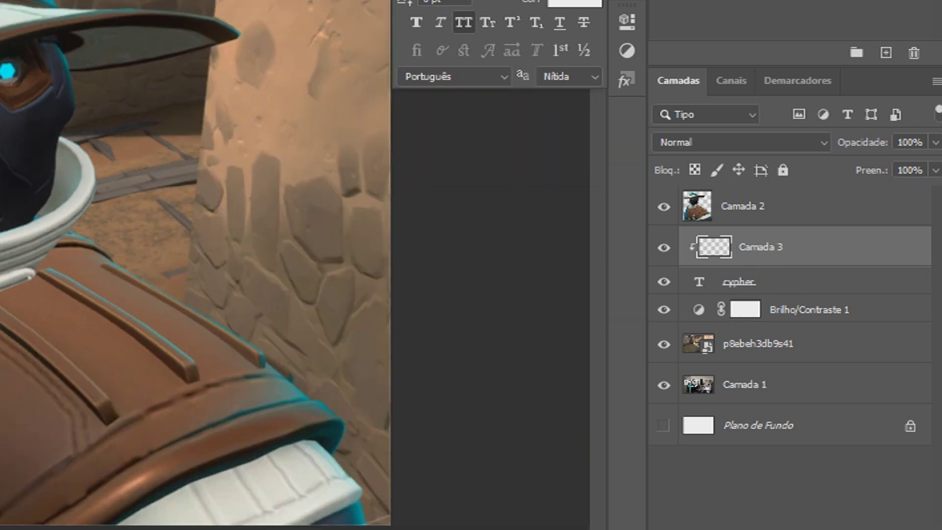
key(ctrl+plus)
key(alt+bracketleft)
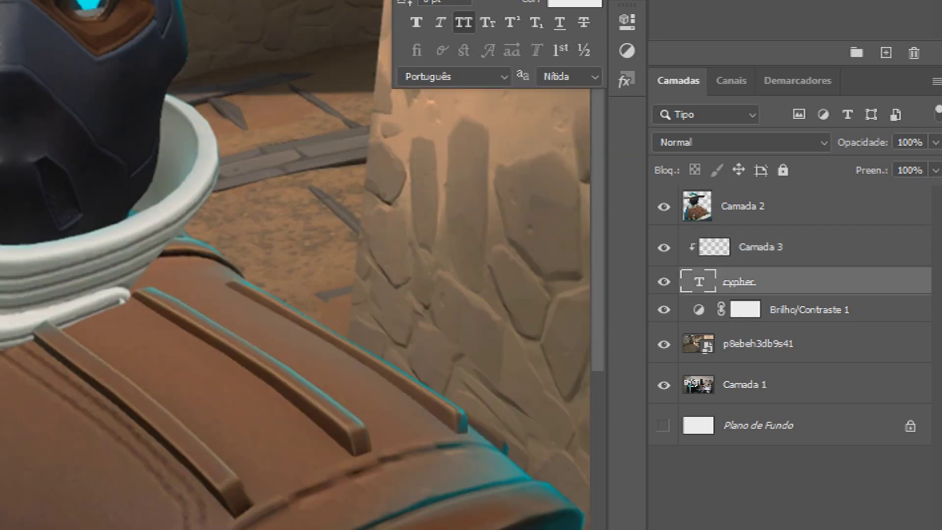
click(784, 243)
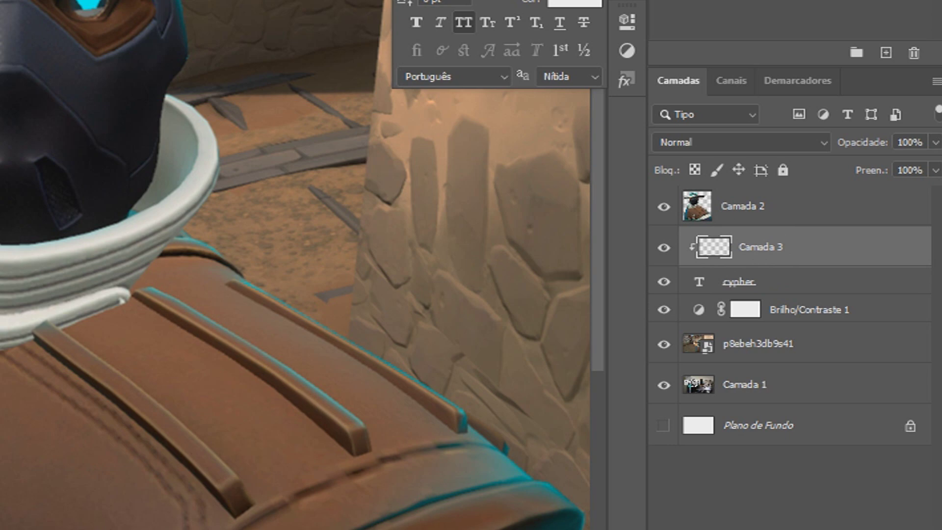
key(e)
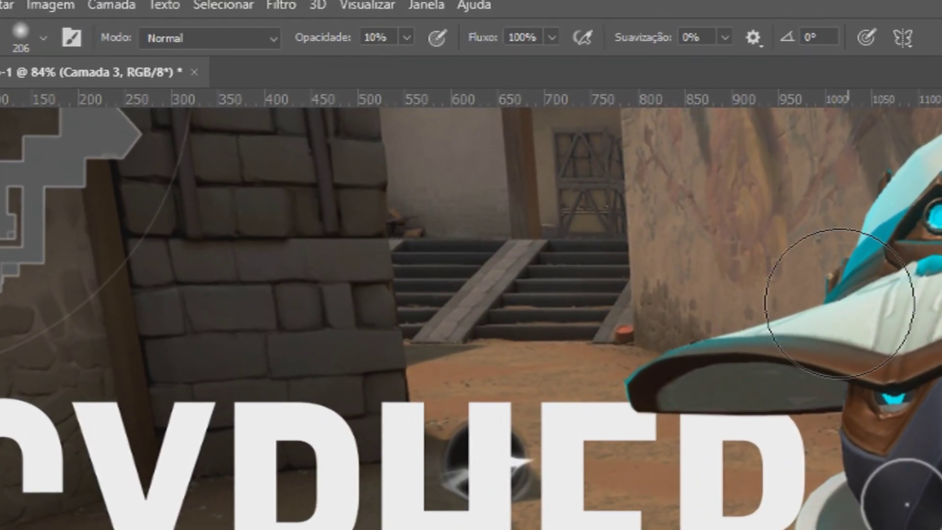
drag(816, 385, 782, 396)
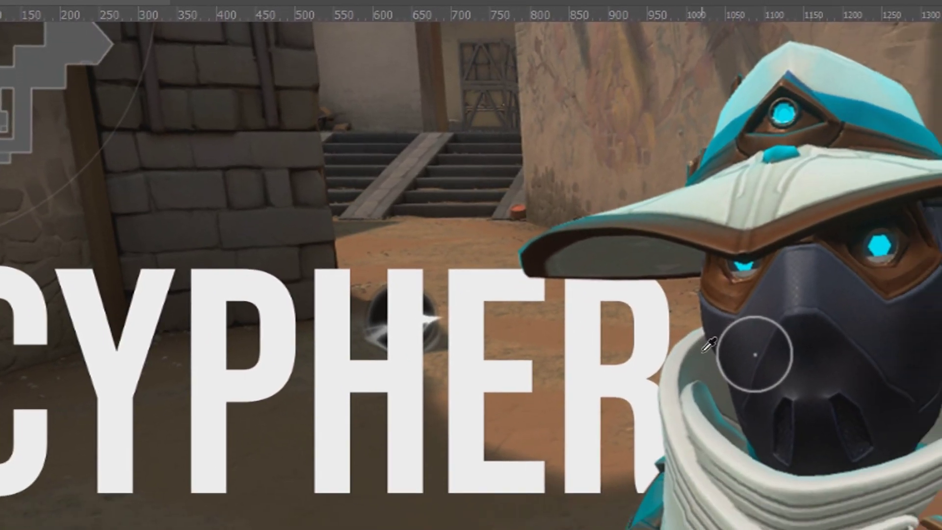
drag(755, 354, 726, 353)
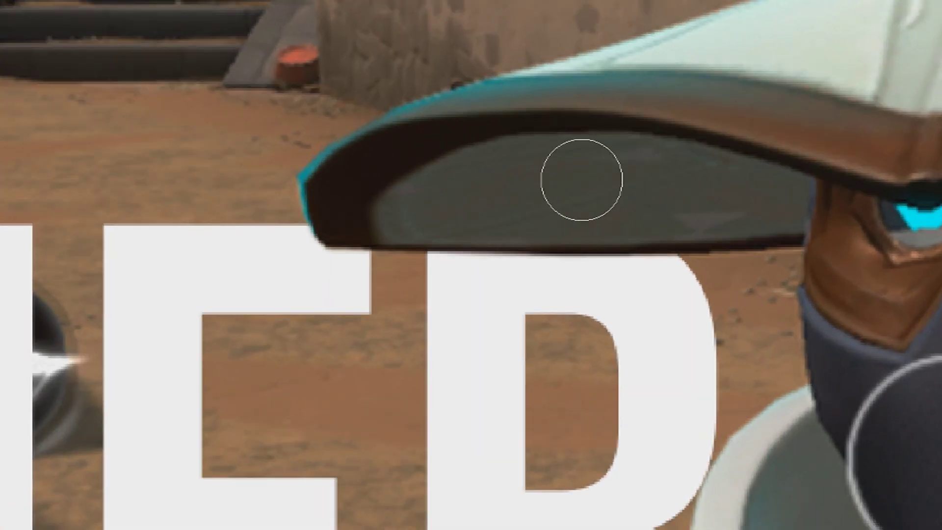
drag(564, 216, 558, 225)
drag(437, 238, 738, 237)
mouse_move(519, 237)
mouse_down()
mouse_move(422, 212)
mouse_move(780, 221)
mouse_up()
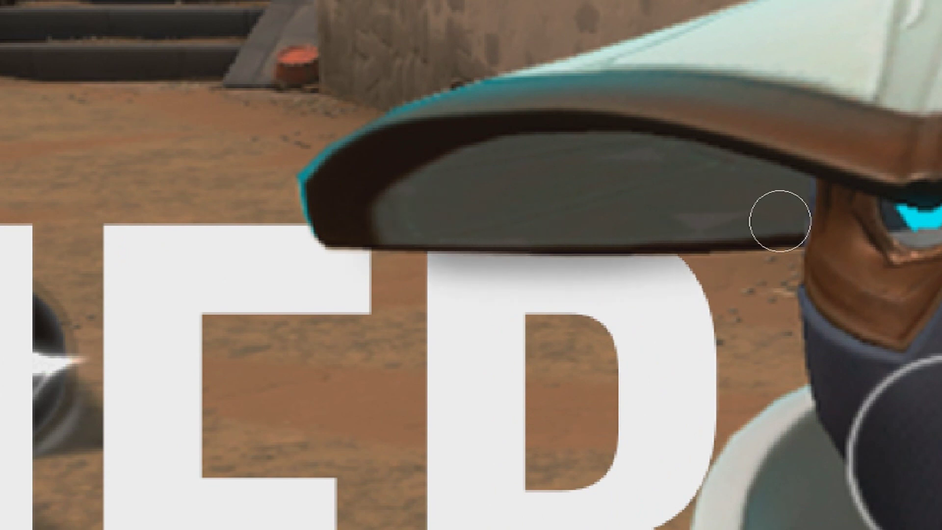
mouse_move(336, 252)
mouse_down()
mouse_move(369, 241)
mouse_move(769, 221)
mouse_up()
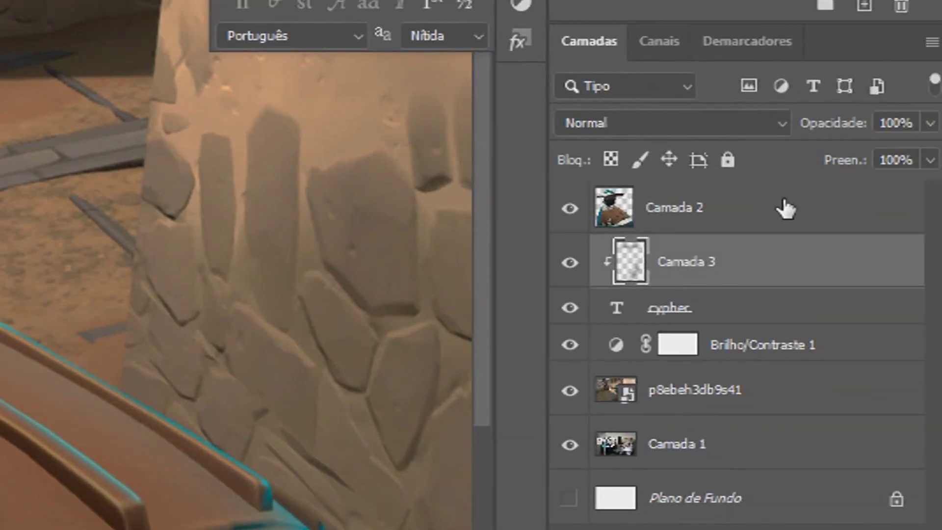
Create another empty layer above Camada 3 and clip it to the cypher text
key(ctrl+shift+alt+n)
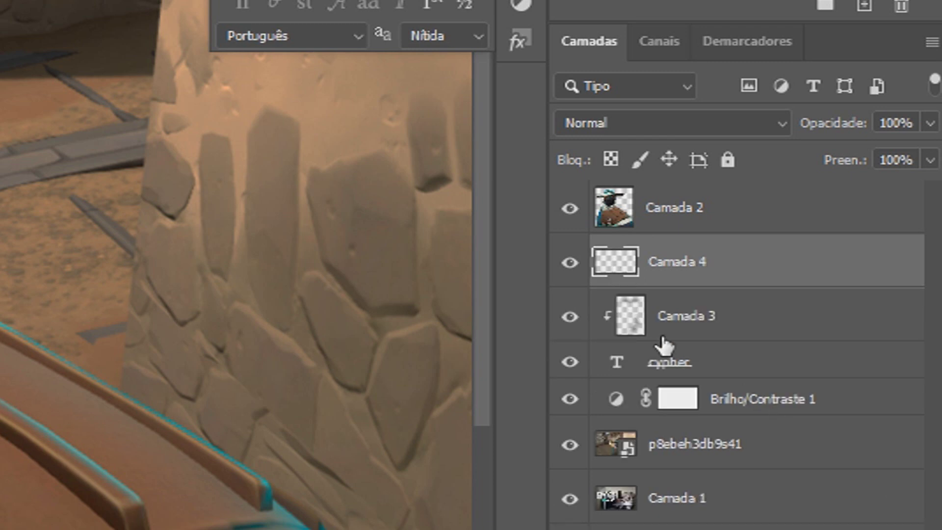
alt+click(690, 279)
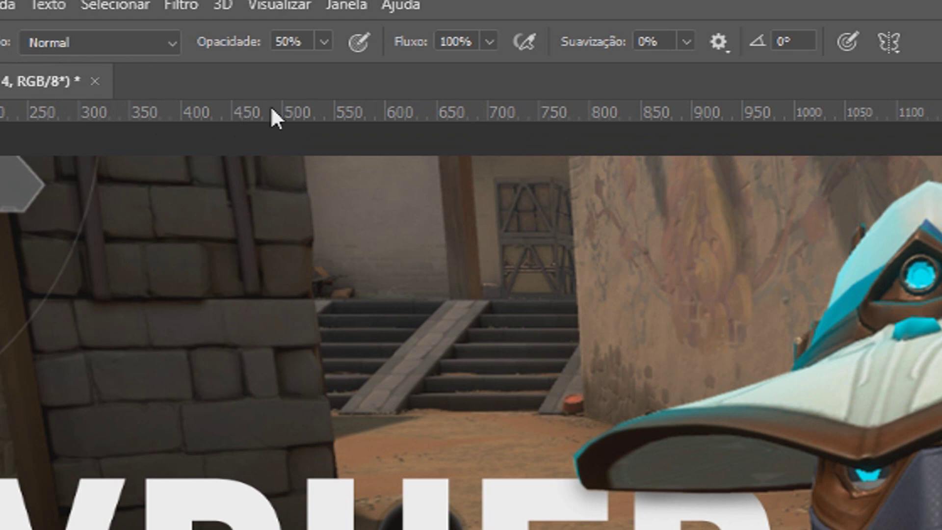
Set the brush opacity to 5% and softly shade the letters toward the character with a large brush, adjusting its size
key(0)
key(5)
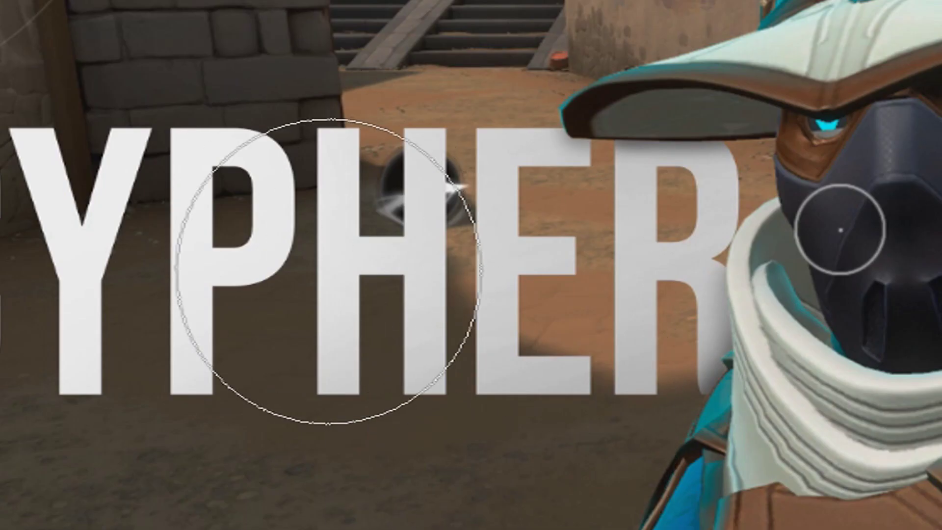
key(bracketleft)
key(bracketleft)
key(bracketleft)
key(bracketleft)
key(bracketright)
key(bracketright)
key(bracketright)
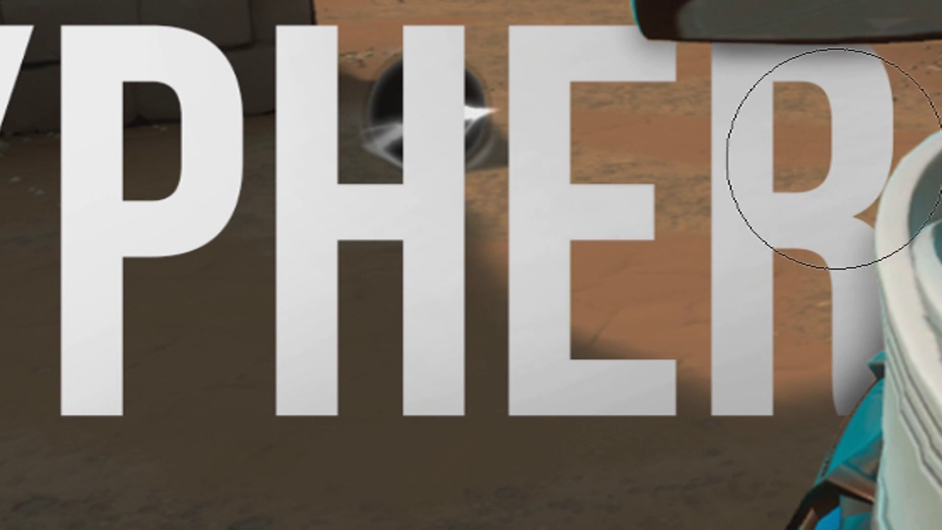